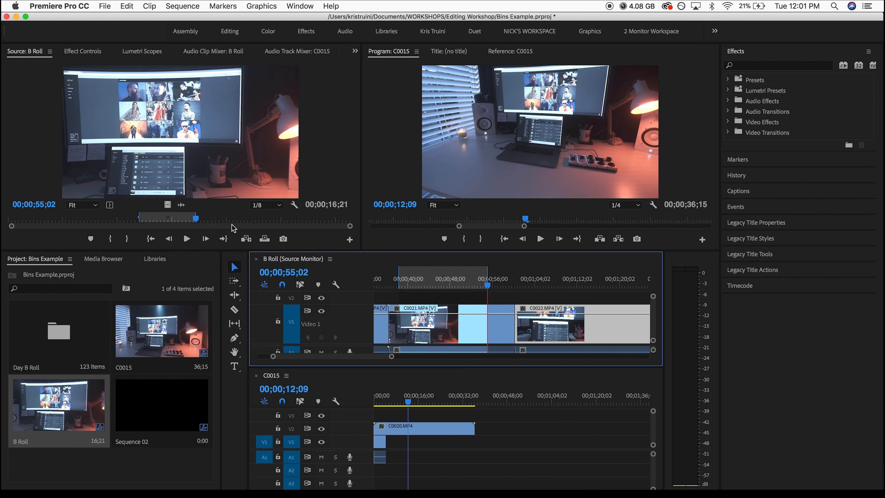
# Insert the marked range of the B Roll sequence into the C0015 sequence.
pyautogui.click(246, 239)
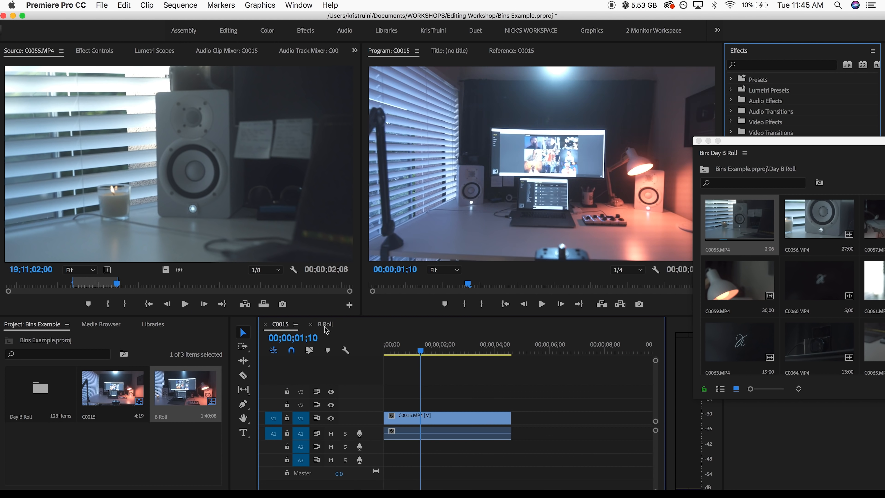
# Separate the B Roll sequence from C0015 and dock it as its own timeline panel beneath the Source monitor.
pyautogui.click(326, 326)
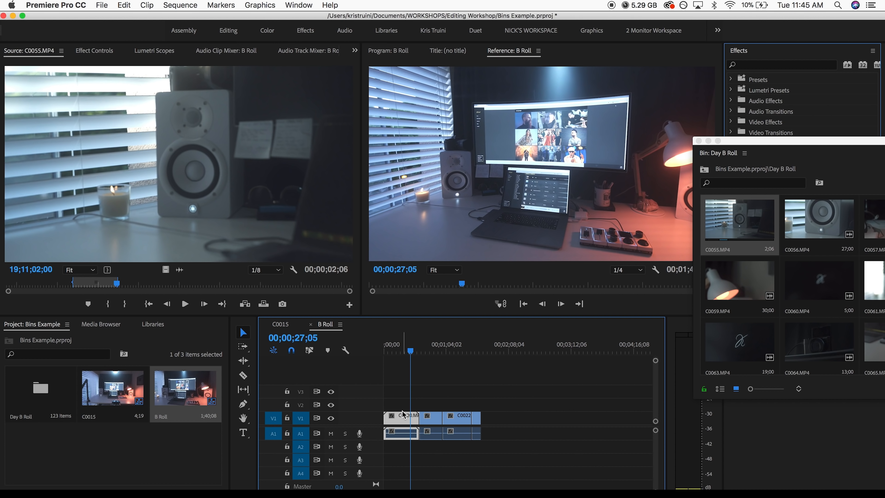
pyautogui.click(281, 324)
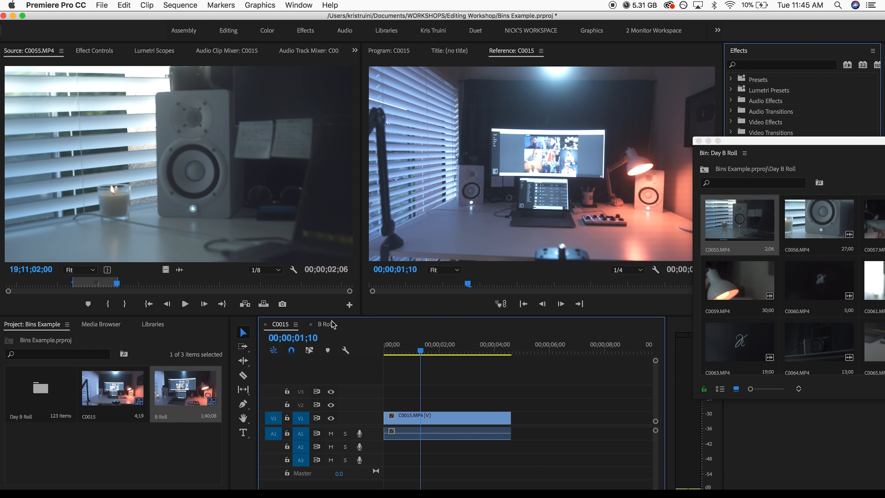
pyautogui.click(325, 325)
pyautogui.moveTo(332, 325); pyautogui.dragTo(215, 284)
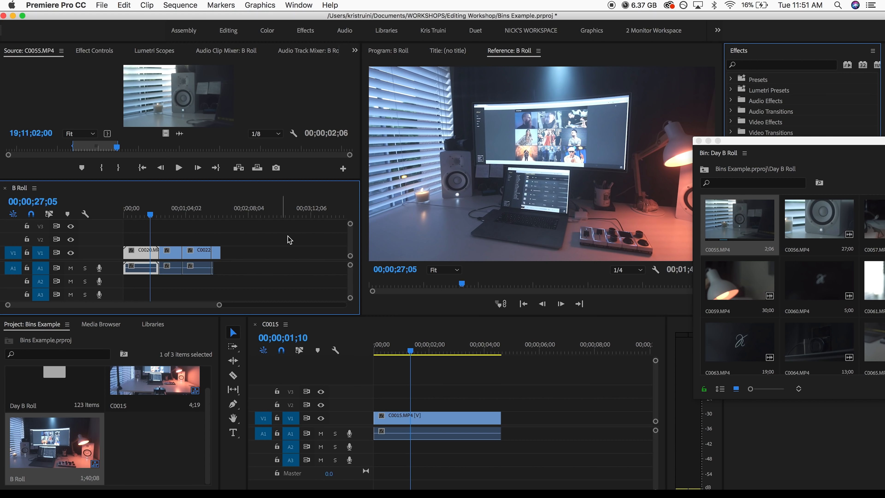
# Copy only the video of C0020.MP4 from the B Roll timeline onto V2 of C0015, and move the C0015 playhead to about 00;00;16;25.
pyautogui.click(175, 236)
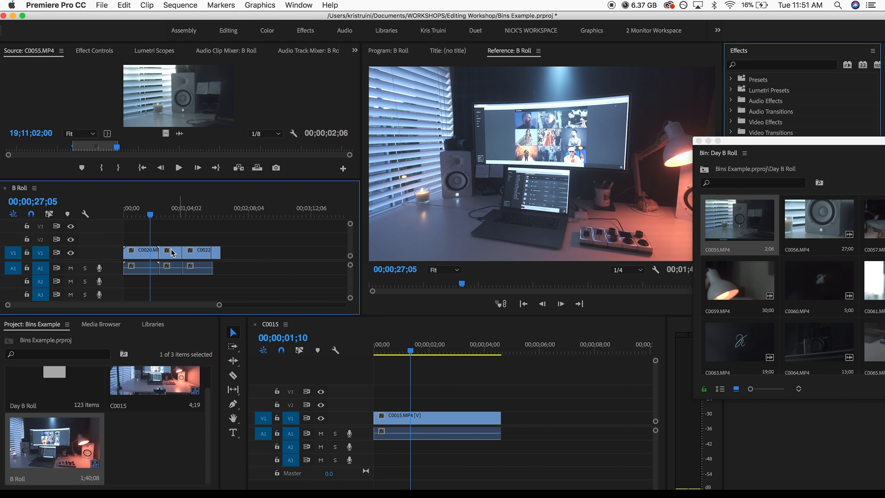
pyautogui.keyDown('alt'); pyautogui.click(149, 257); pyautogui.keyUp('alt')
pyautogui.moveTo(145, 257); pyautogui.dragTo(422, 413)
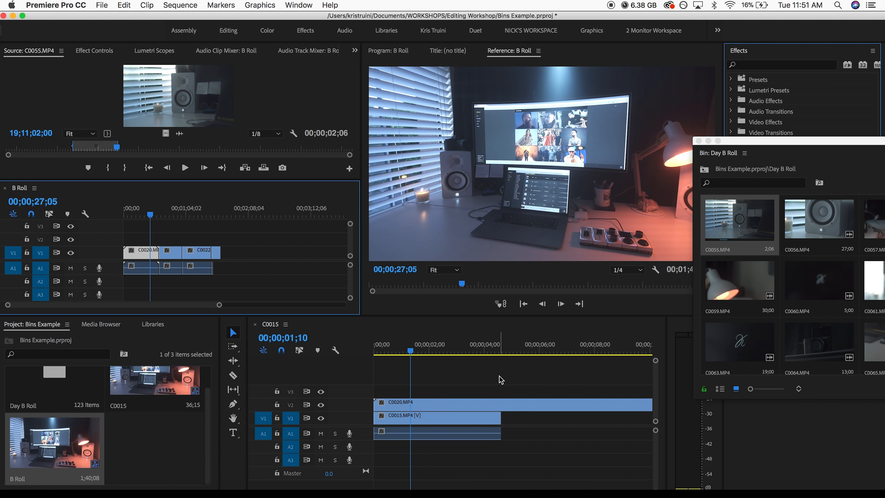
pyautogui.scroll(-5, 501, 380)
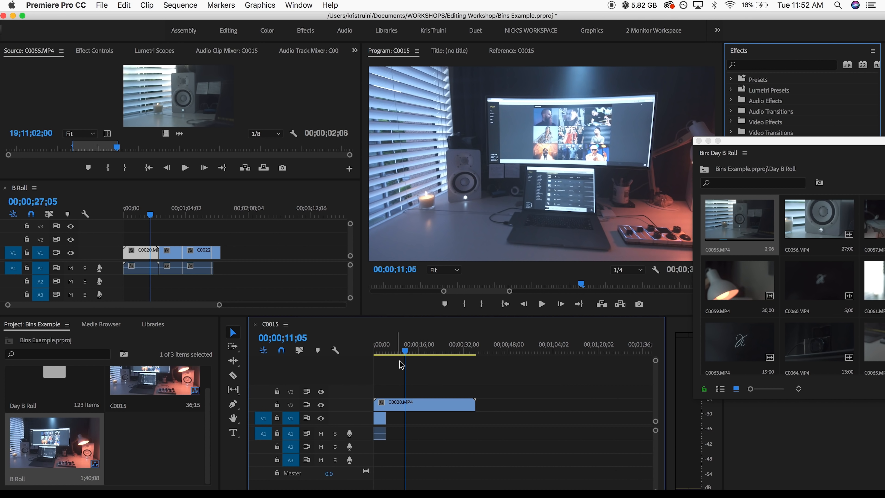
pyautogui.moveTo(407, 341); pyautogui.dragTo(421, 342)
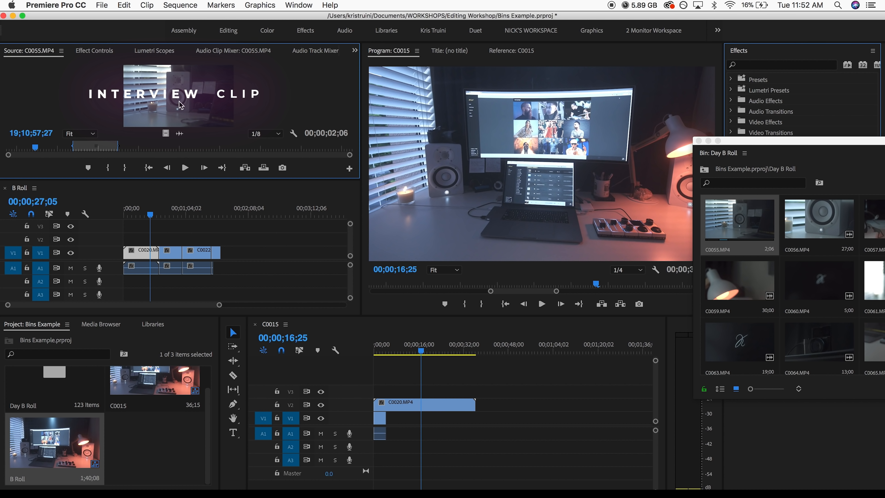
# Select the video of clip C0022 in the B Roll timeline and move the playhead to about 00;01;11;24.
pyautogui.click(195, 240)
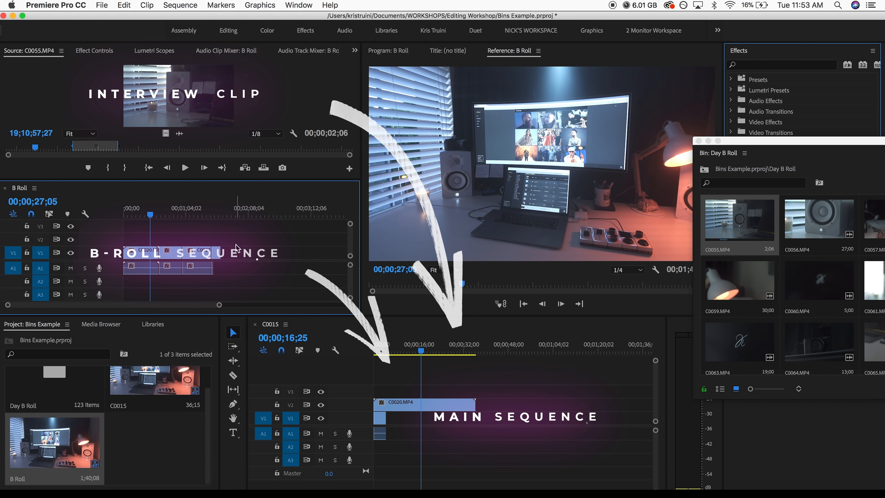
pyautogui.click(202, 255)
pyautogui.click(194, 210)
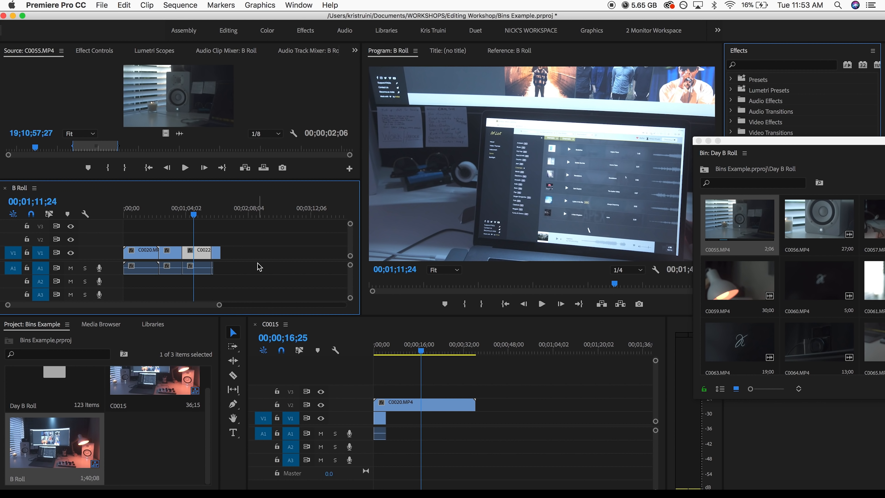
# Create a new empty sequence in the project.
pyautogui.click(101, 5)
pyautogui.moveTo(227, 19)
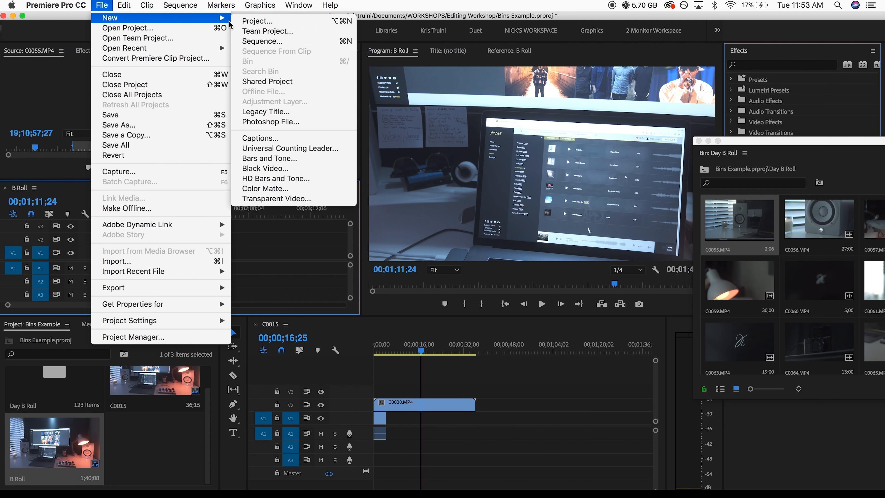
pyautogui.click(262, 41)
pyautogui.click(361, 103)
pyautogui.click(289, 102)
pyautogui.click(614, 443)
pyautogui.click(168, 457)
# Dock the Sequence 02 timeline in its own panel above the B Roll timeline.
pyautogui.click(68, 189)
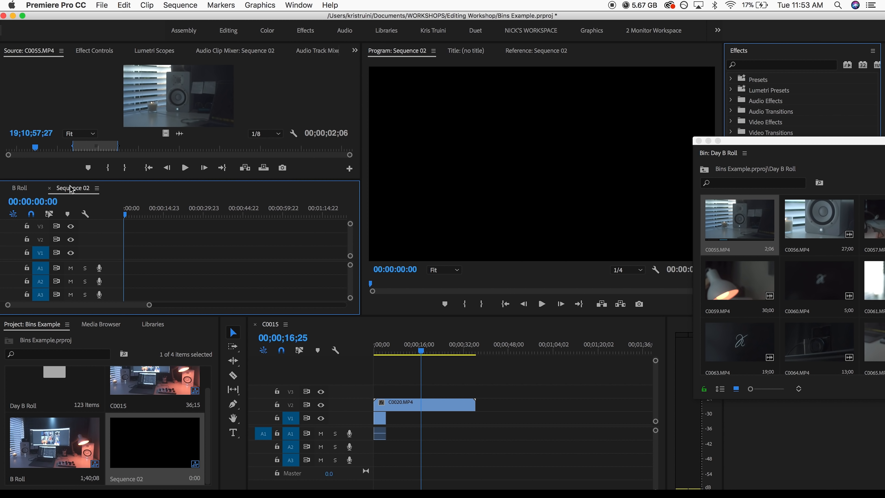
pyautogui.moveTo(70, 187); pyautogui.dragTo(67, 167)
pyautogui.moveTo(137, 179); pyautogui.dragTo(134, 218)
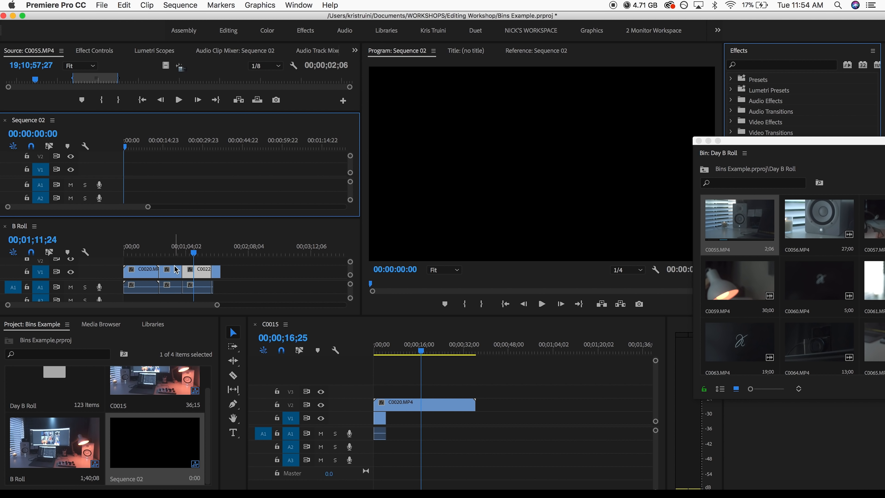
# Increase the height of track V1 in the B Roll timeline to show clip thumbnails.
pyautogui.doubleClick(115, 275)
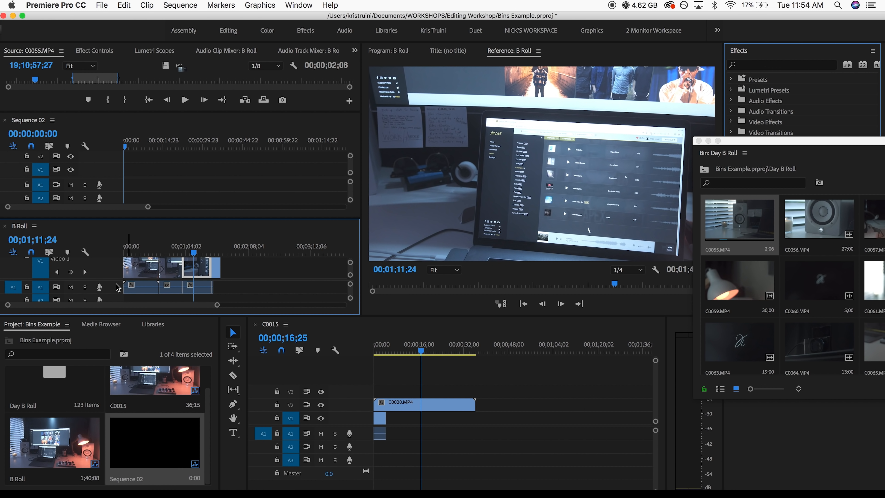
pyautogui.moveTo(114, 280); pyautogui.dragTo(115, 297)
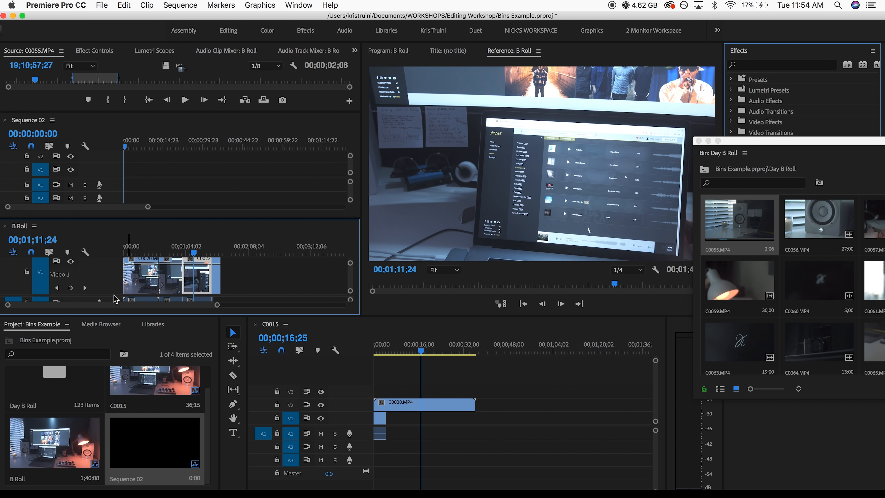
pyautogui.scroll(8, 172, 291)
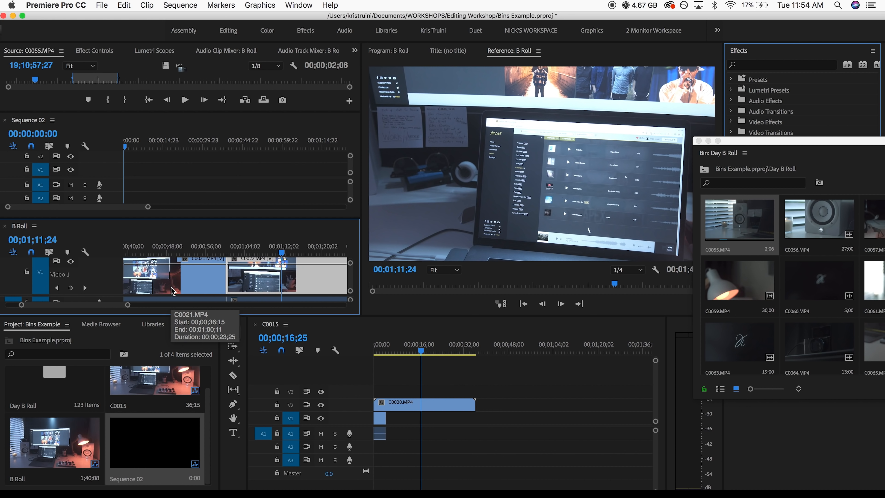
# Look through the clip thumbnails along the B Roll timeline from the first clip to the last.
pyautogui.scroll(2, 172, 291)
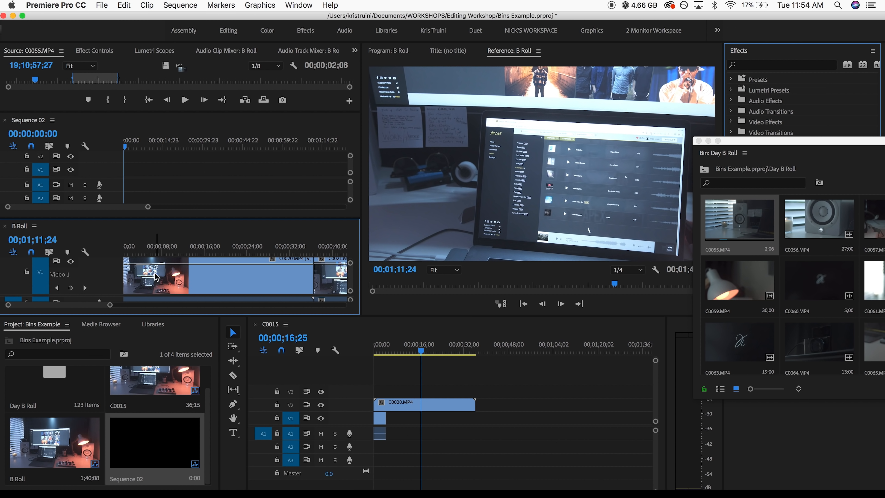
pyautogui.scroll(-5, 178, 274)
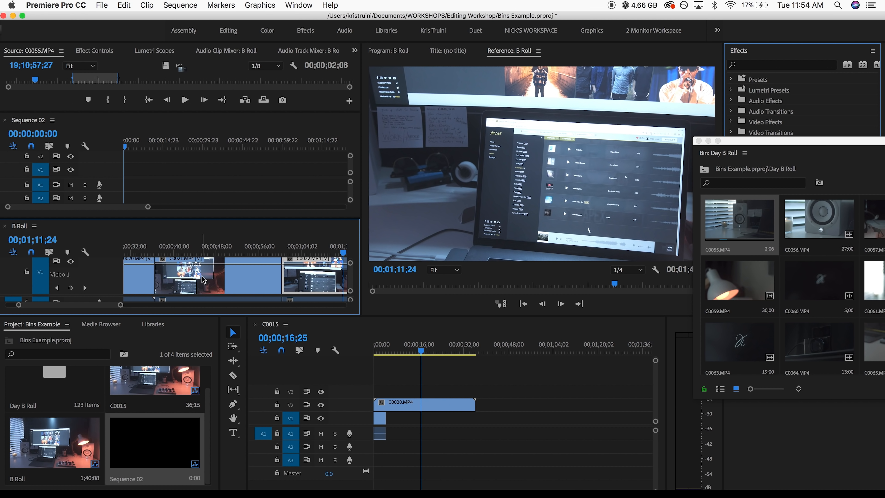
pyautogui.scroll(-3, 237, 277)
pyautogui.scroll(-3, 245, 286)
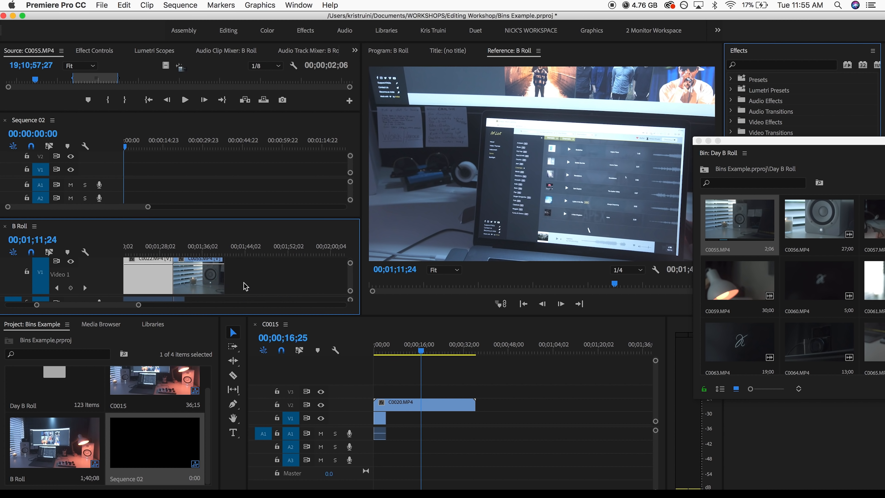
pyautogui.scroll(2, 196, 280)
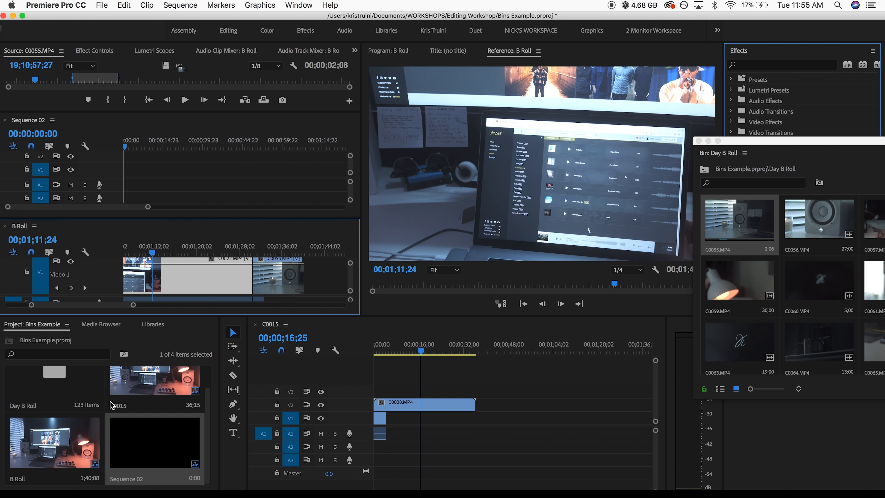
# Open the Day B Roll bin, bring its window over the middle of the workspace, and minimize it.
pyautogui.scroll(2, 118, 418)
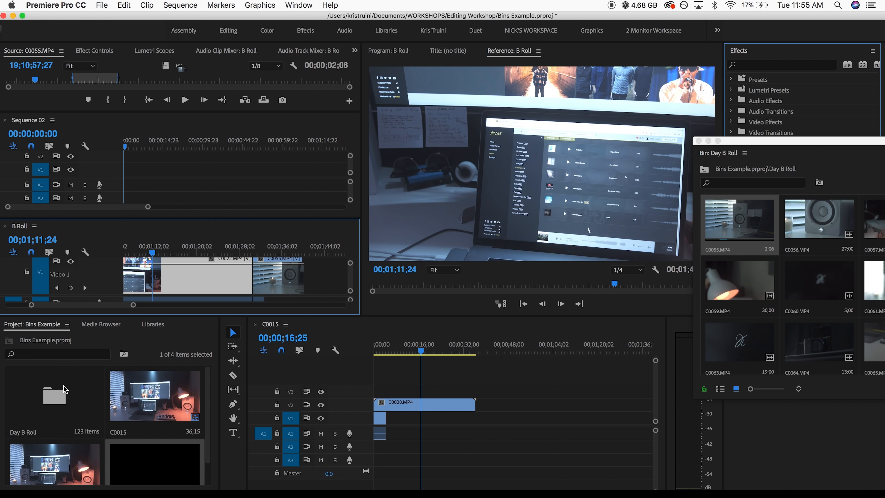
pyautogui.doubleClick(55, 391)
pyautogui.moveTo(746, 149); pyautogui.dragTo(310, 136)
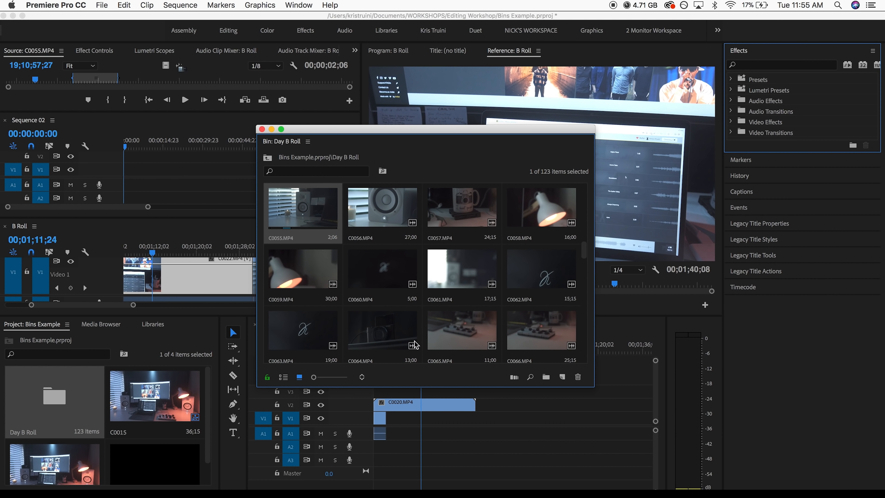
pyautogui.click(272, 129)
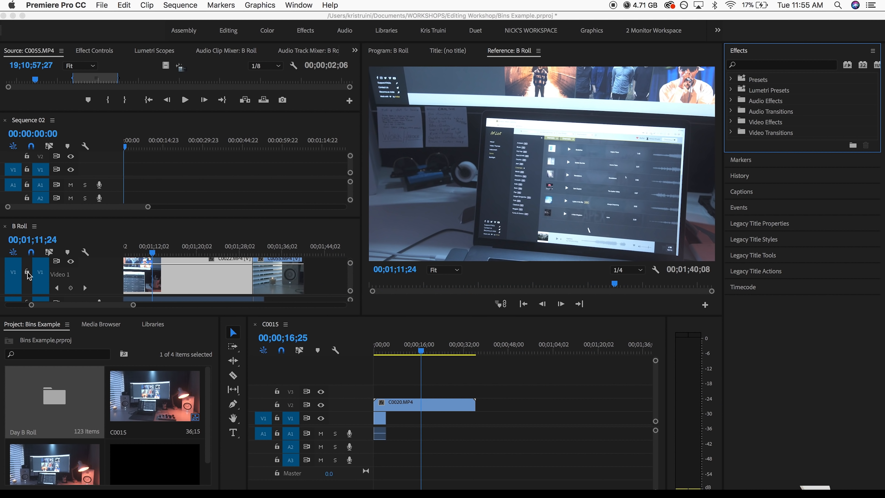
pyautogui.click(184, 250)
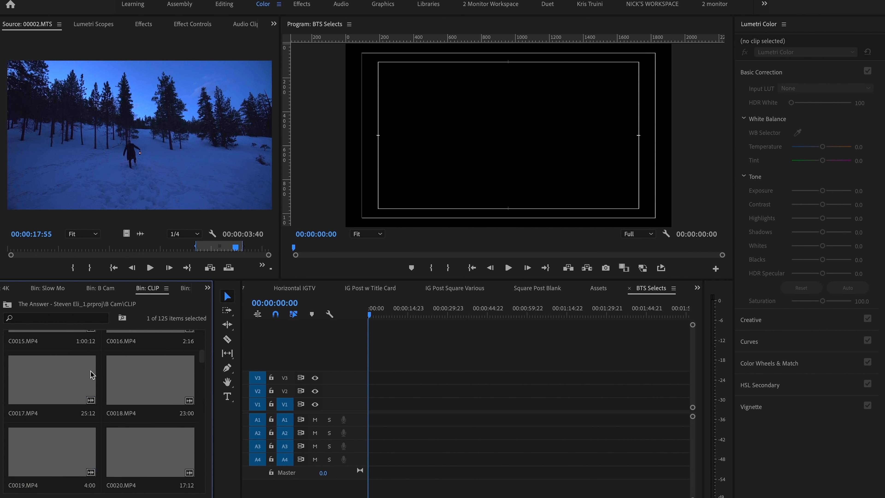
# Add all clips from the CLIP bin to the start of the BTS Selects sequence.
pyautogui.scroll(-20, 92, 375)
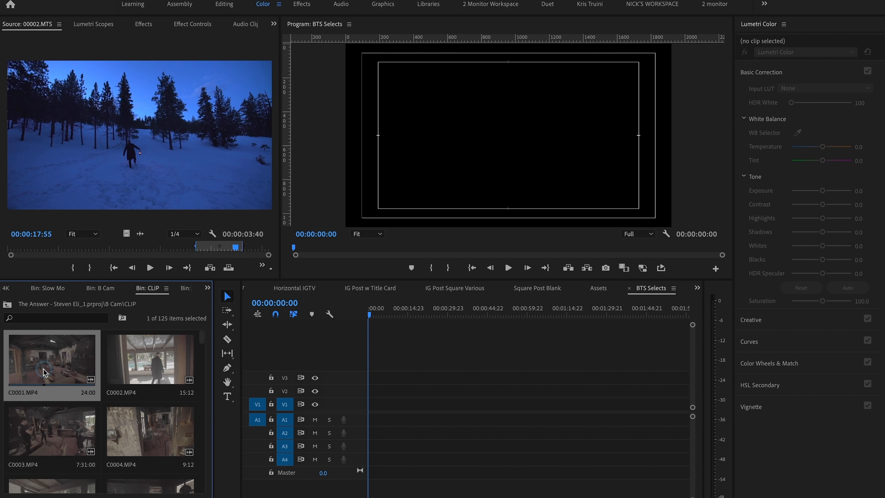
pyautogui.scroll(-15, 43, 368)
pyautogui.keyDown('shift'); pyautogui.click(130, 376); pyautogui.keyUp('shift')
pyautogui.moveTo(134, 377); pyautogui.dragTo(369, 412)
pyautogui.click(445, 281)
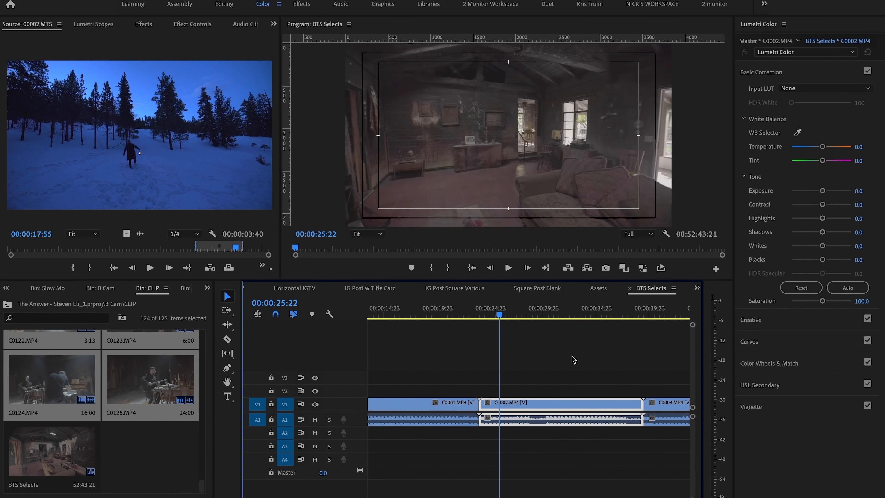
# Split clip C0002.MP4 in the BTS Selects sequence at a point further along the clip.
pyautogui.moveTo(499, 314); pyautogui.dragTo(529, 304)
pyautogui.press('super+k')
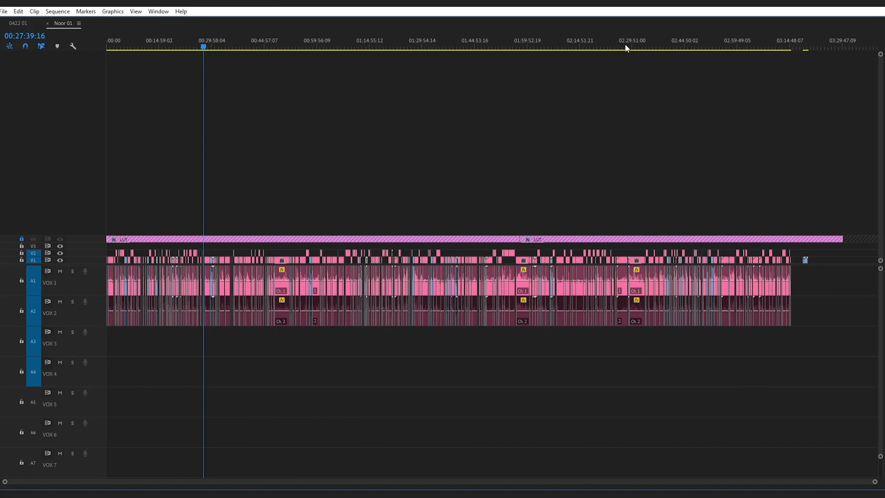
# Scrub through the Noor 01 timeline and view the surrounding interview clips.
pyautogui.moveTo(315, 44); pyautogui.dragTo(340, 44)
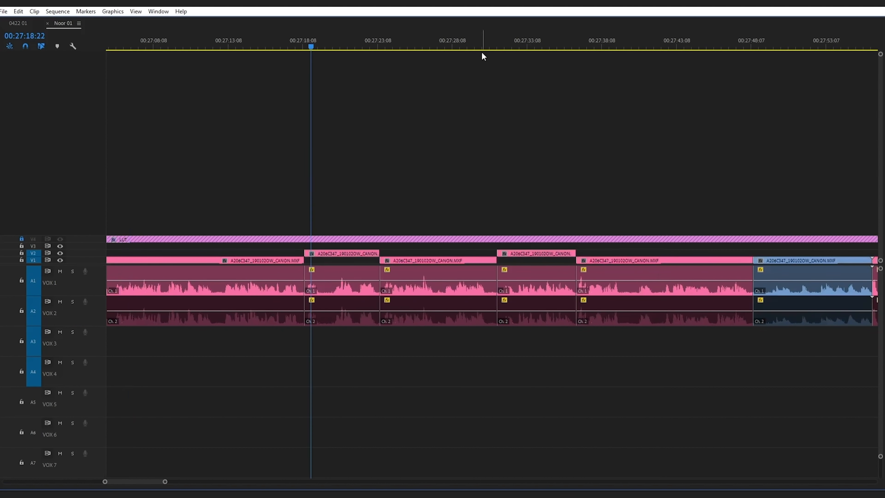
pyautogui.press('-')
pyautogui.press('-')
pyautogui.press('-')
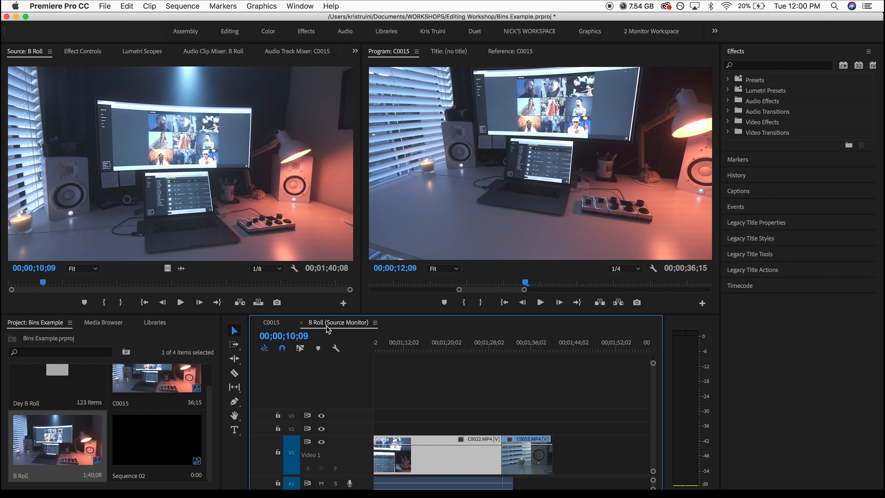
# Dock the B Roll (Source Monitor) timeline in its own panel above the C0015 timeline.
pyautogui.moveTo(327, 324); pyautogui.dragTo(355, 350)
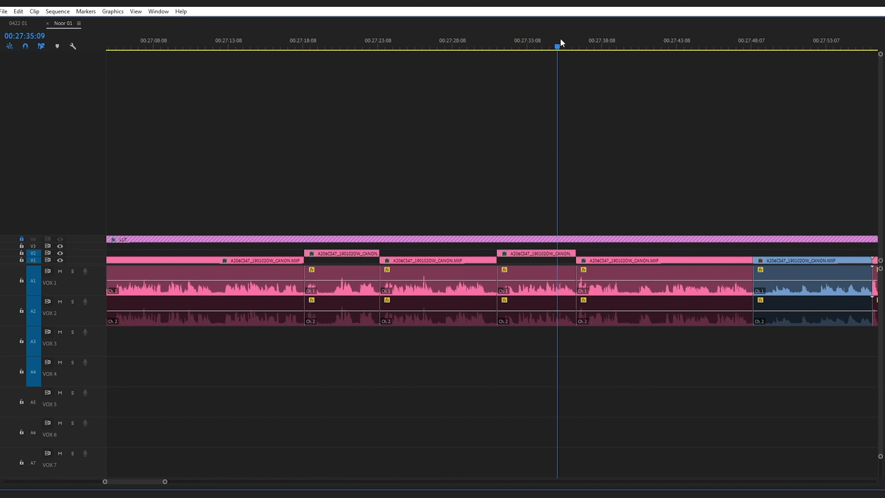
# Zoom out the Noor 01 timeline to get an overview of the whole sequence.
pyautogui.press('-')
pyautogui.press('-')
pyautogui.press('-')
pyautogui.press('-')
pyautogui.press('-')
pyautogui.press('-')
pyautogui.press('-')
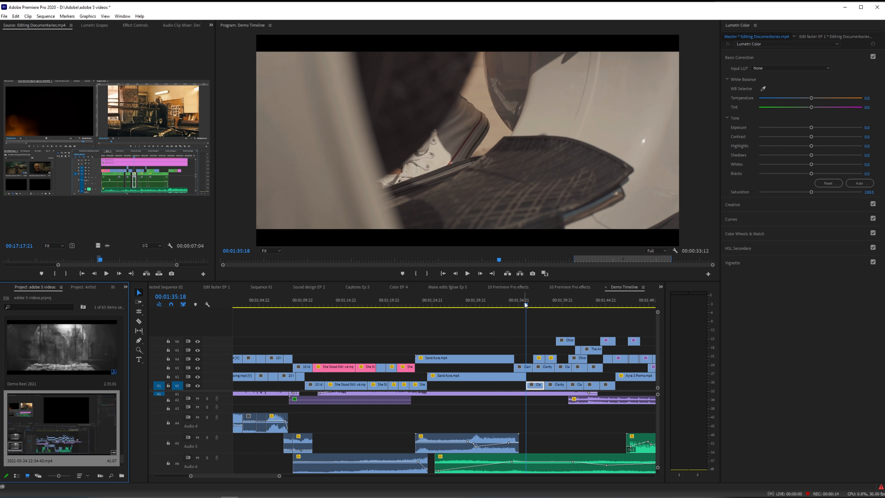
# Assign the Magenta label color to the small clips on V4 near 00:01:38:13 in Demo Timeline.
pyautogui.click(543, 306)
pyautogui.moveTo(542, 305); pyautogui.dragTo(551, 306)
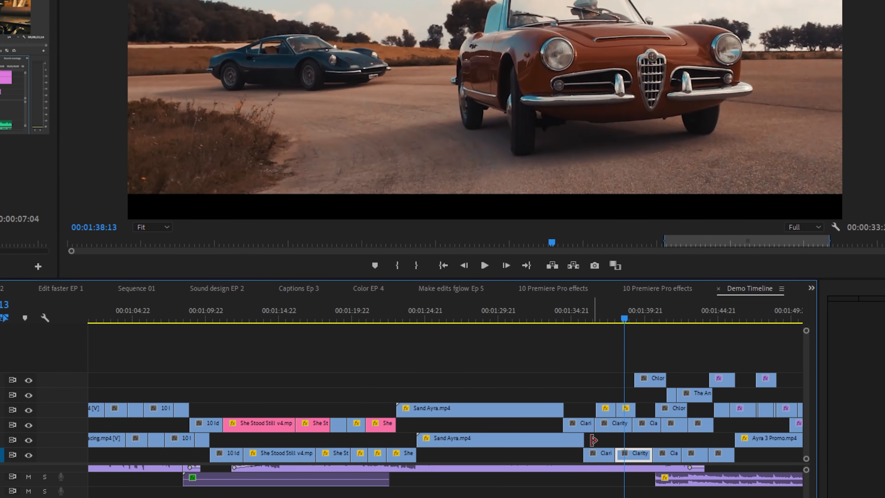
pyautogui.rightClick(627, 412)
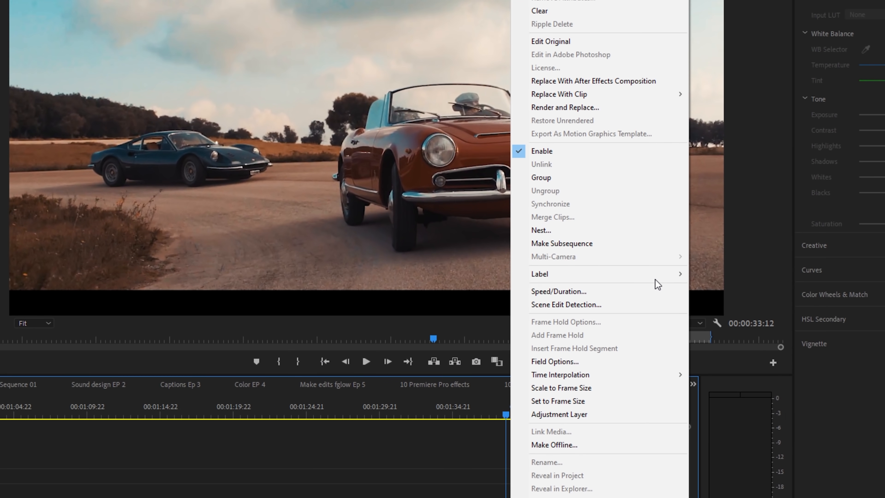
pyautogui.moveTo(738, 210)
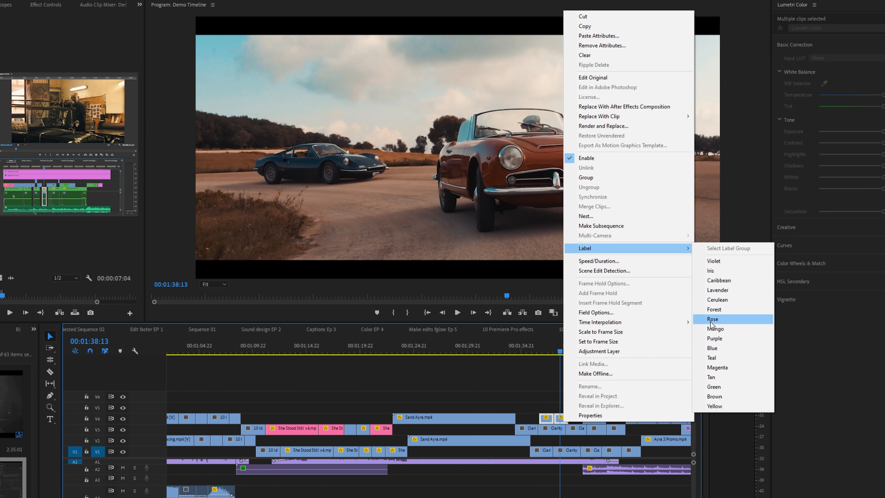
pyautogui.click(711, 372)
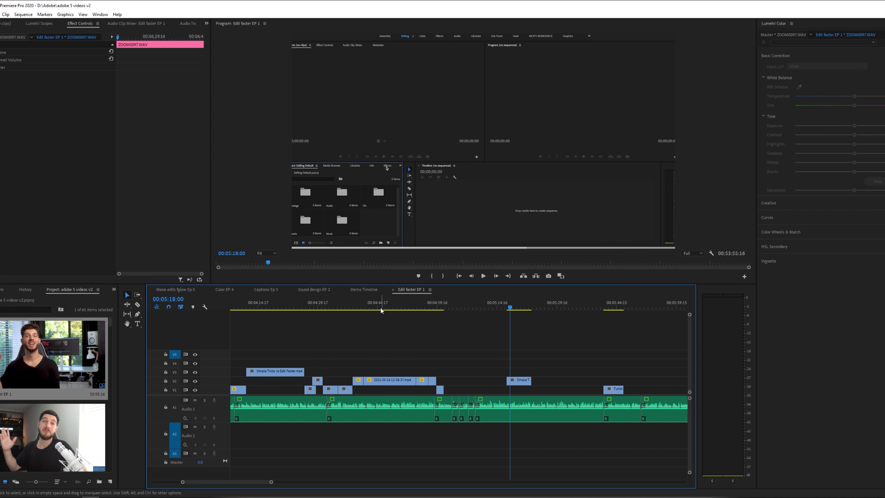
# Dock Demo Timeline in its own panel above the Edit faster EP 1 timeline and give the upper panel more height.
pyautogui.click(362, 288)
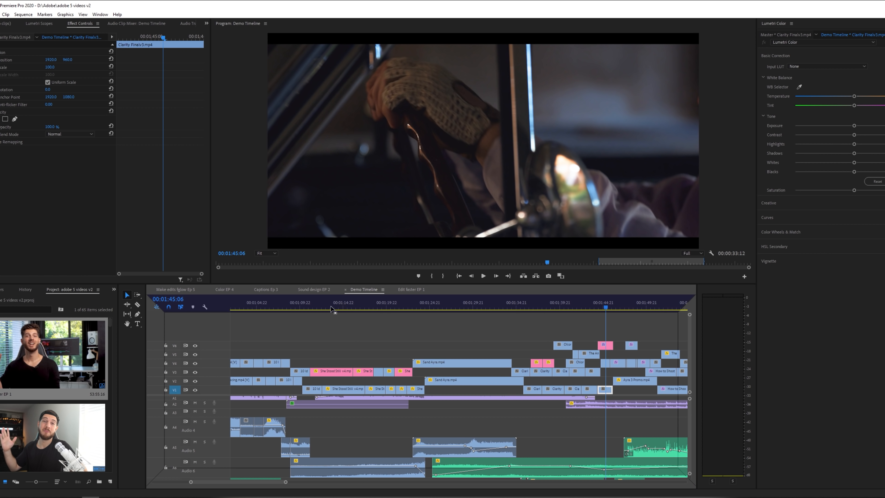
pyautogui.moveTo(342, 307); pyautogui.dragTo(341, 306)
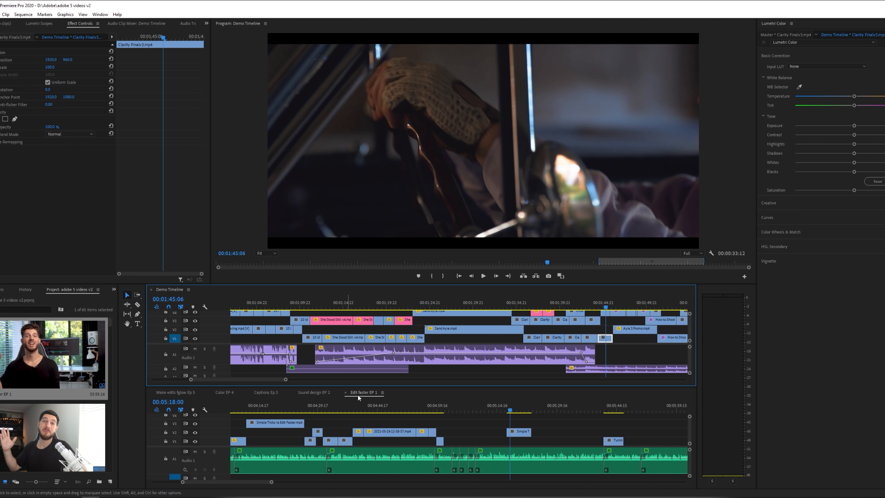
pyautogui.moveTo(362, 391); pyautogui.dragTo(360, 407)
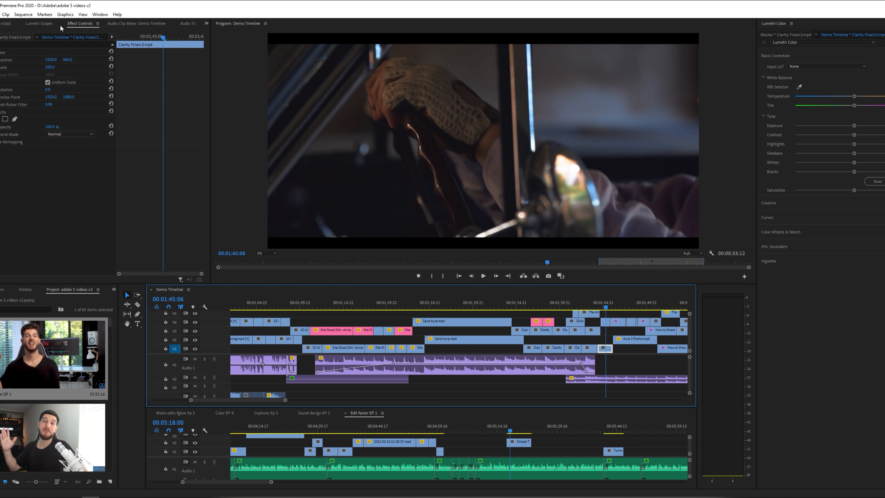
# Undock Effect Controls into a floating window, enlarge it in height and width, and move it clear of the Program monitor.
pyautogui.moveTo(34, 24); pyautogui.dragTo(227, 92)
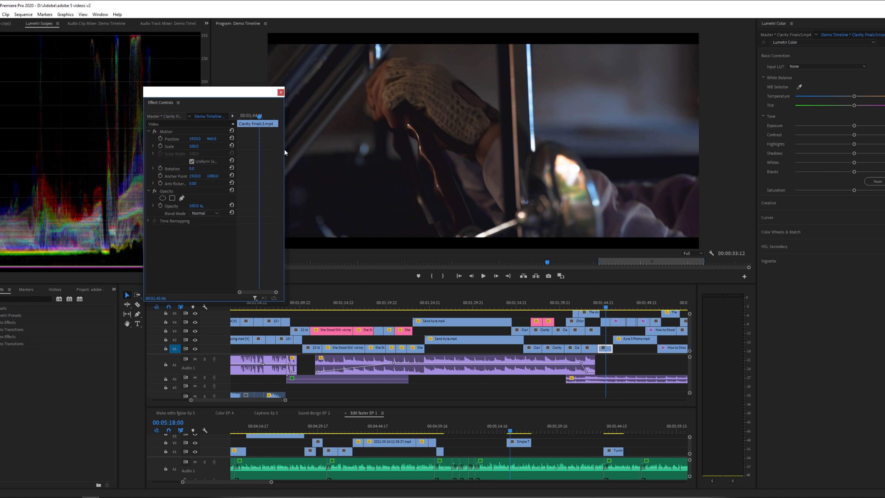
pyautogui.moveTo(218, 302); pyautogui.dragTo(218, 415)
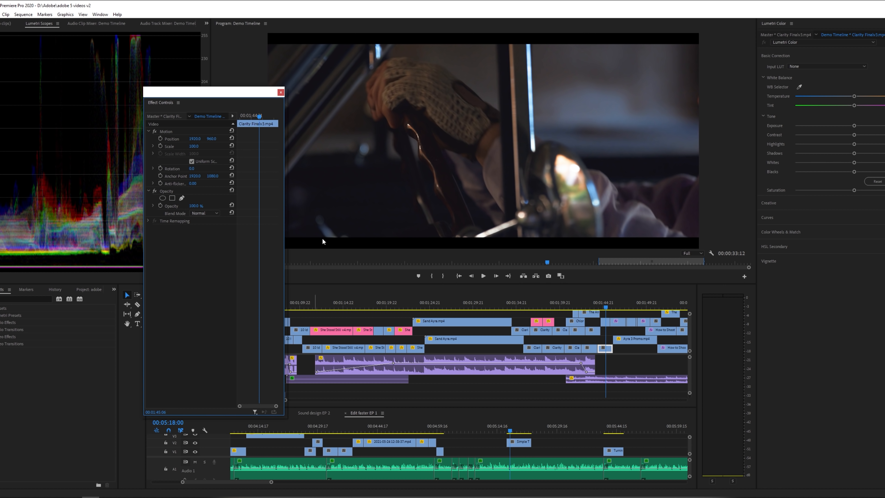
pyautogui.moveTo(285, 221); pyautogui.dragTo(404, 222)
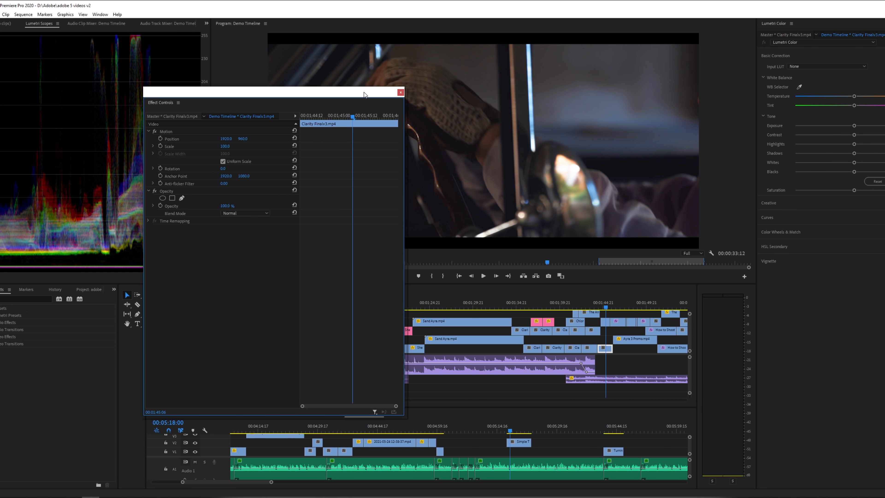
pyautogui.moveTo(363, 94); pyautogui.dragTo(7, 104)
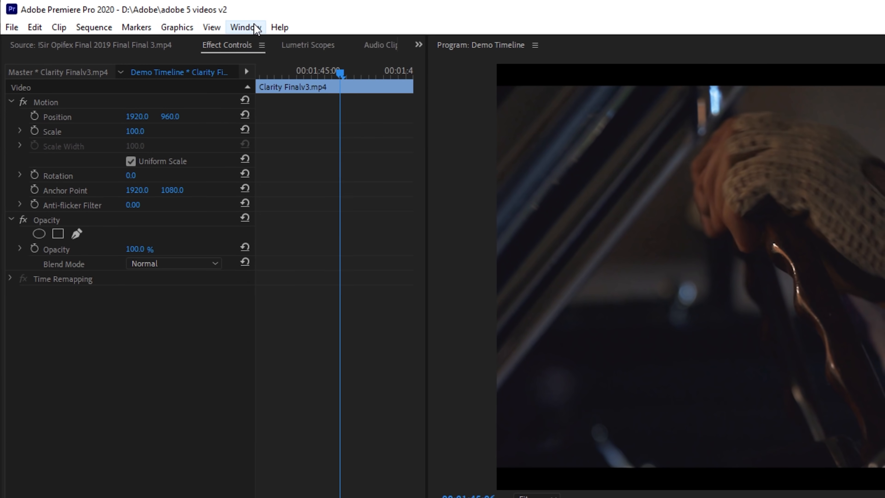
# Switch to the Audio workspace and from there to the Editing workspace.
pyautogui.click(127, 14)
pyautogui.moveTo(355, 49)
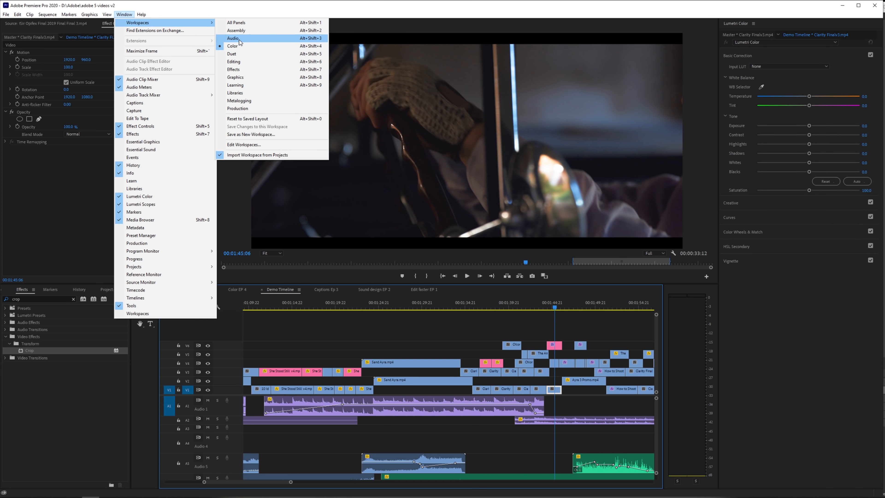
pyautogui.click(239, 40)
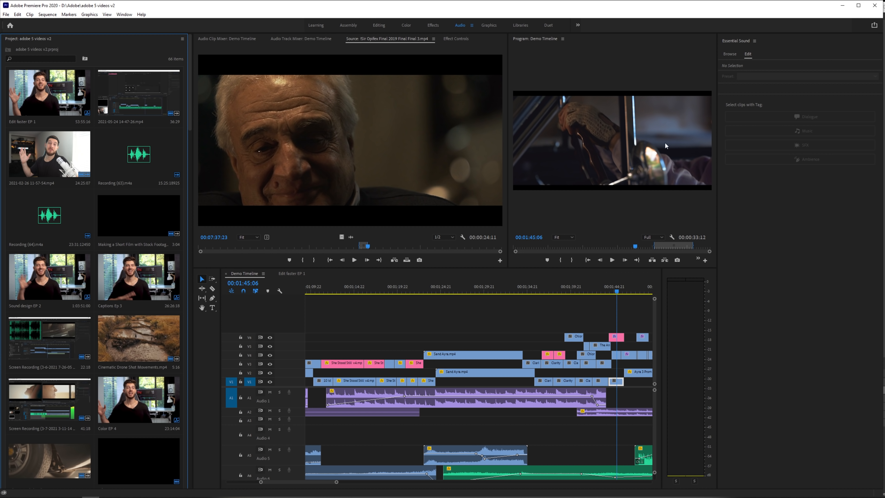
pyautogui.click(124, 15)
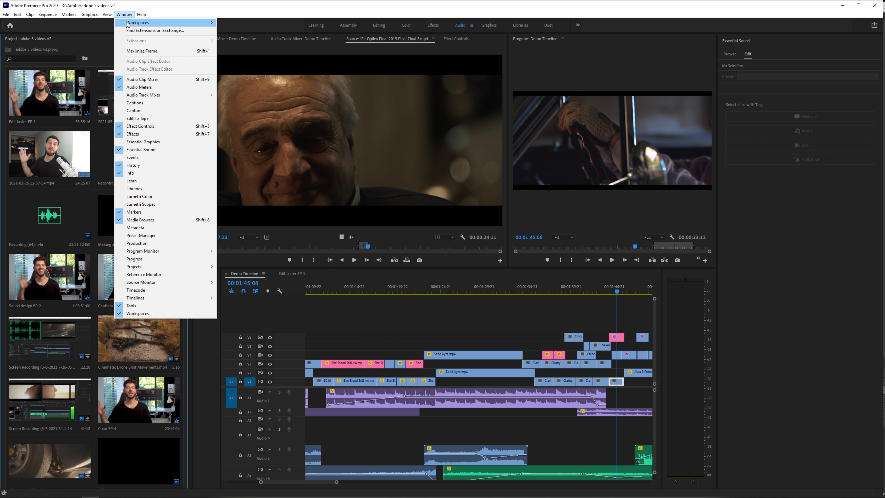
pyautogui.moveTo(127, 24)
pyautogui.click(246, 62)
# Try to save the current panel layout as a new workspace named Custom Workspace.
pyautogui.click(122, 15)
pyautogui.moveTo(164, 23)
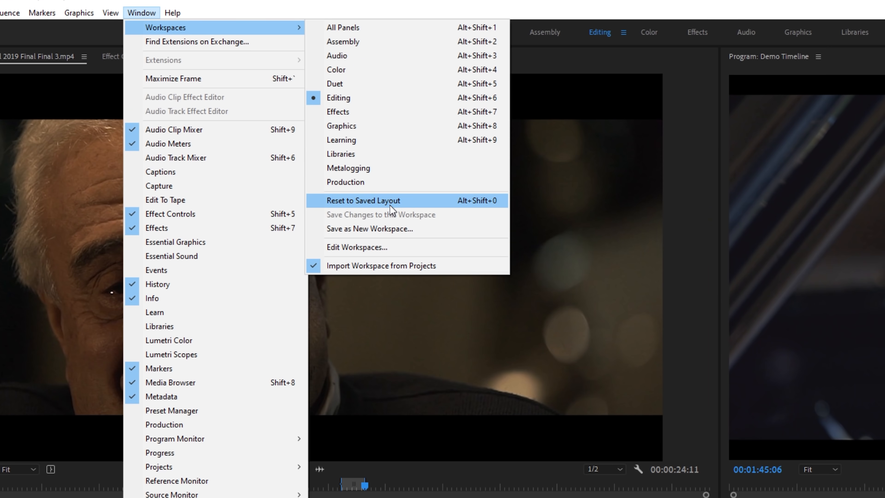
pyautogui.click(362, 229)
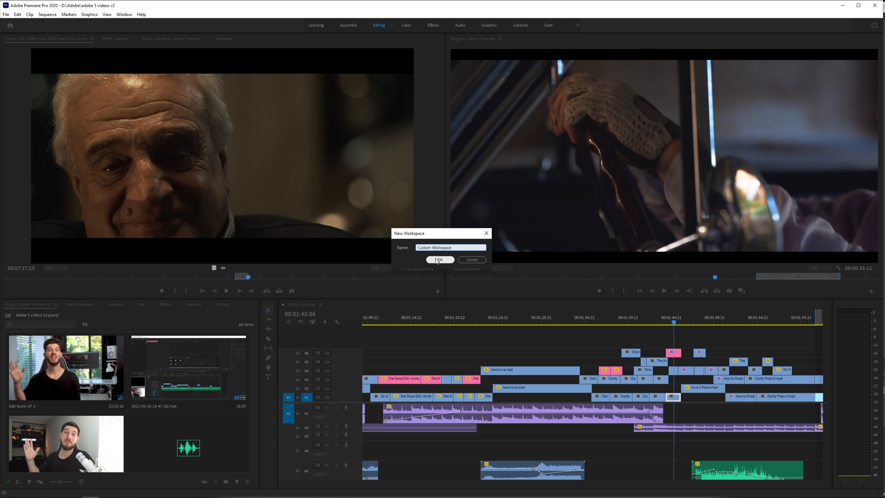
pyautogui.click(479, 262)
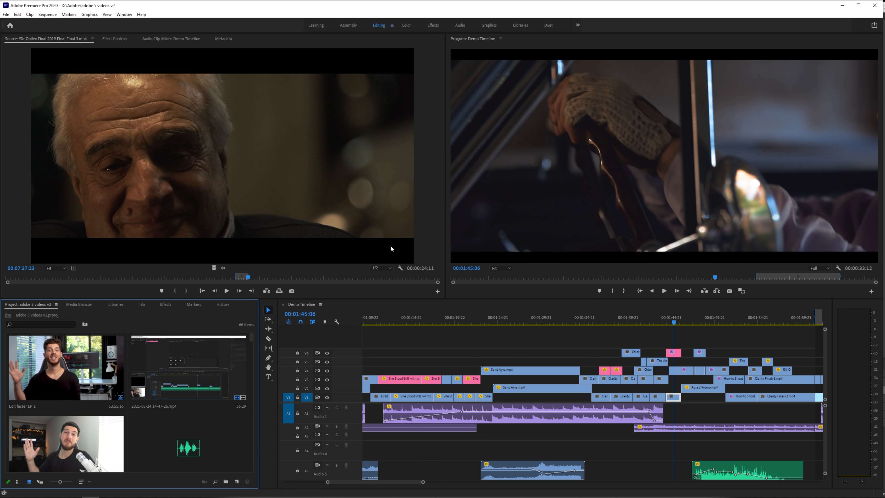